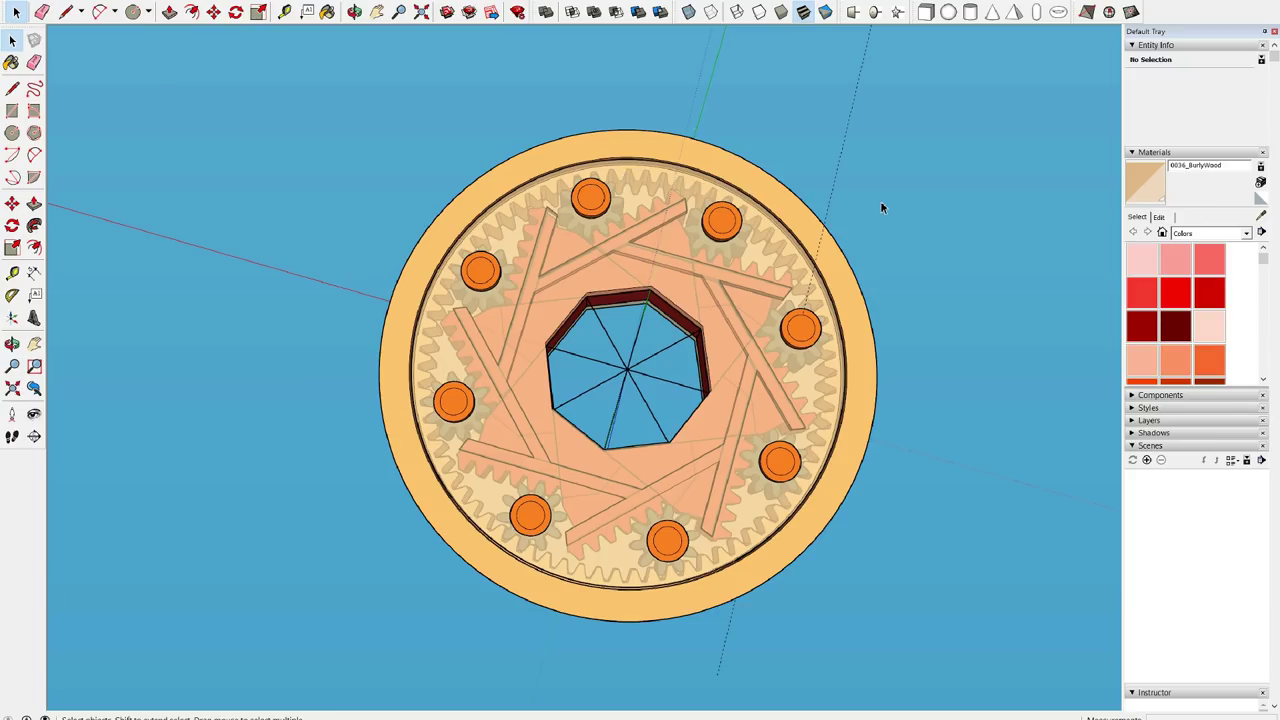
pyautogui.moveTo(805, 487); pyautogui.dragTo(849, 465, button='middle')
pyautogui.scroll(2, 787, 430)
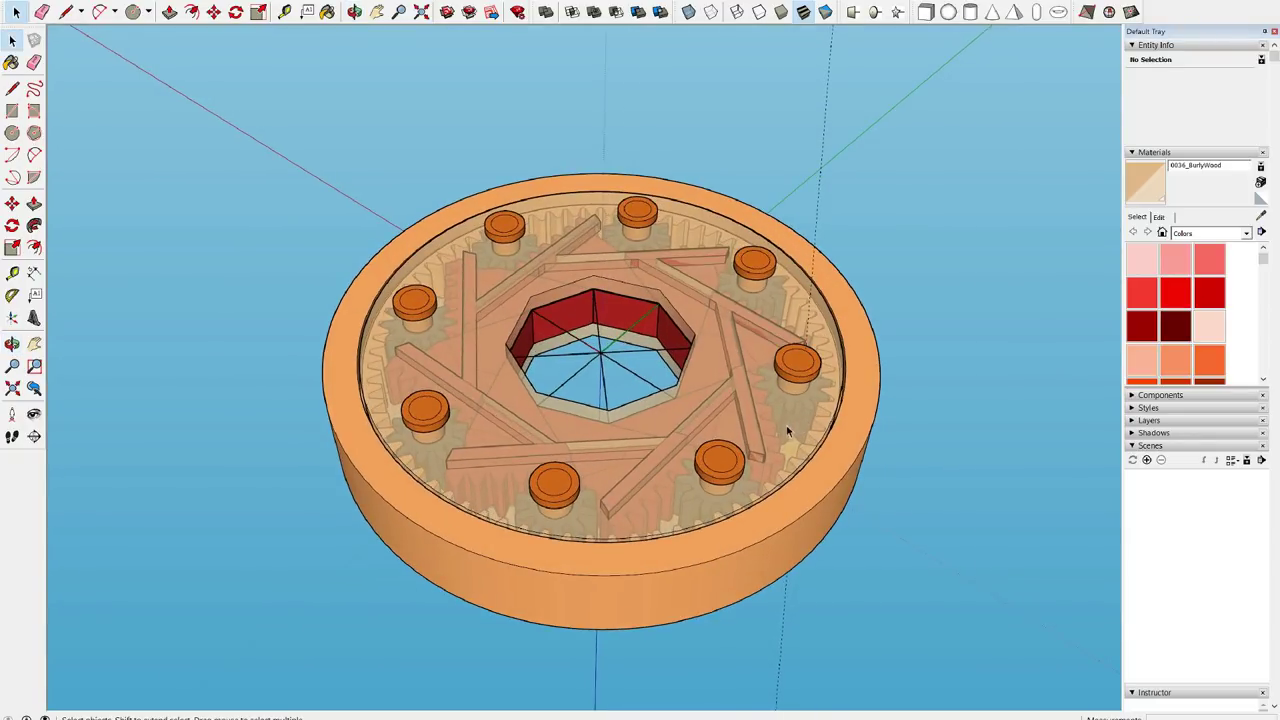
pyautogui.moveTo(952, 337); pyautogui.dragTo(631, 420, button='middle')
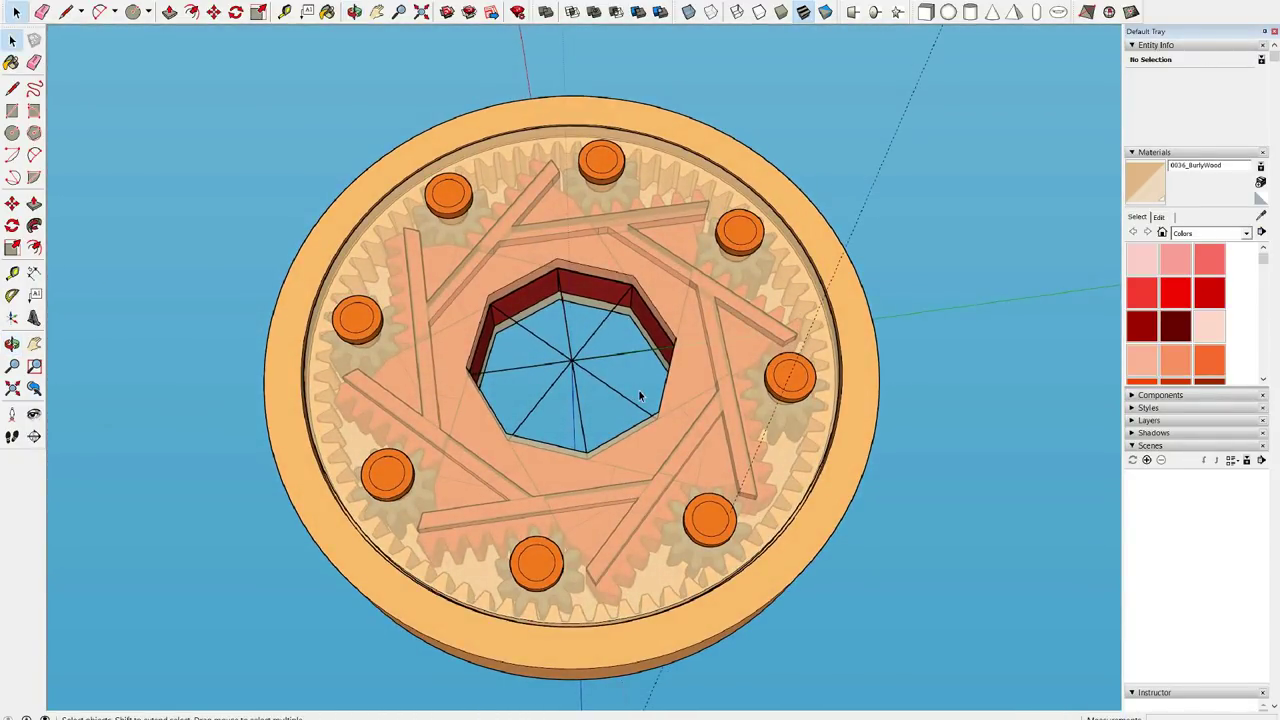
pyautogui.moveTo(747, 297); pyautogui.dragTo(689, 209, button='middle')
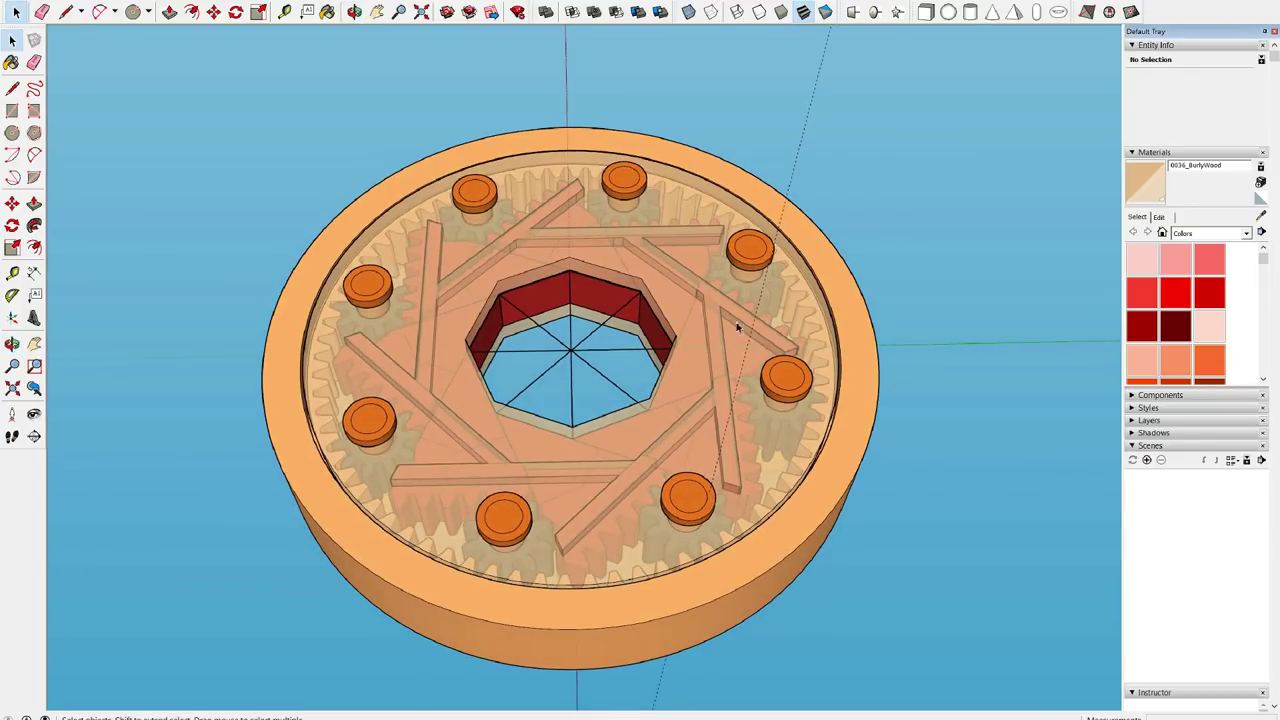
pyautogui.scroll(3, 712, 286)
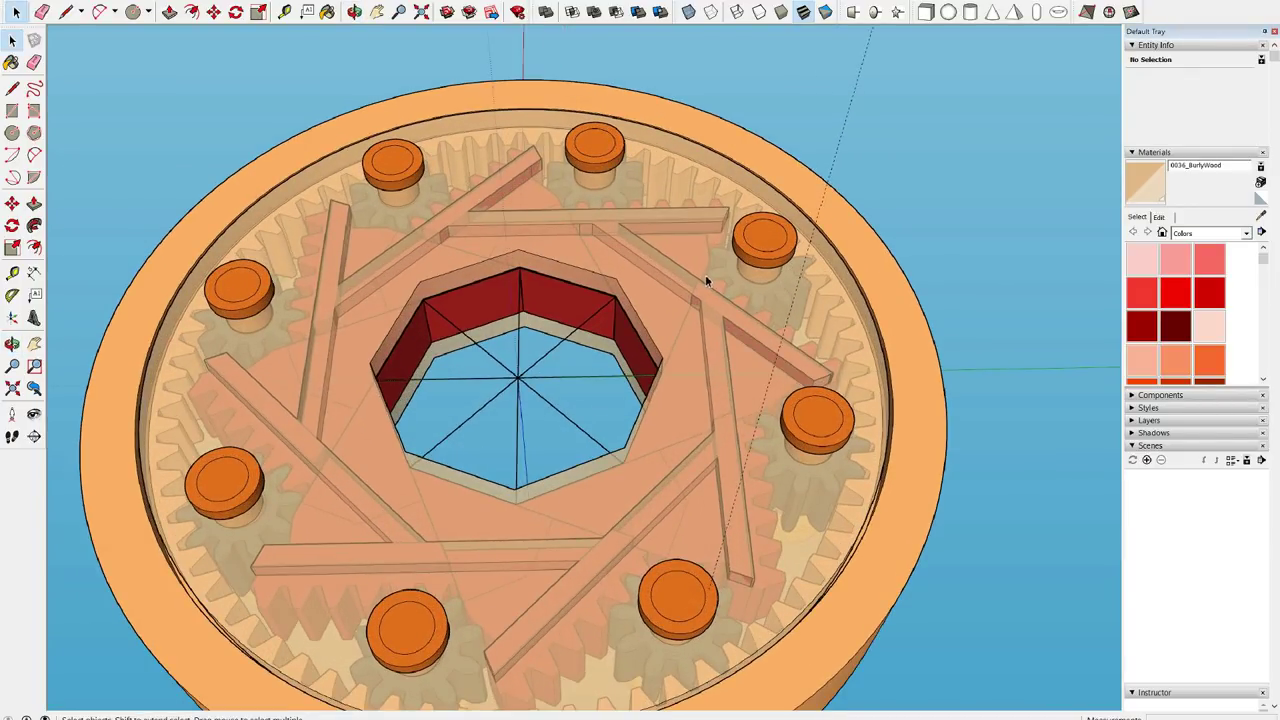
pyautogui.click(694, 338)
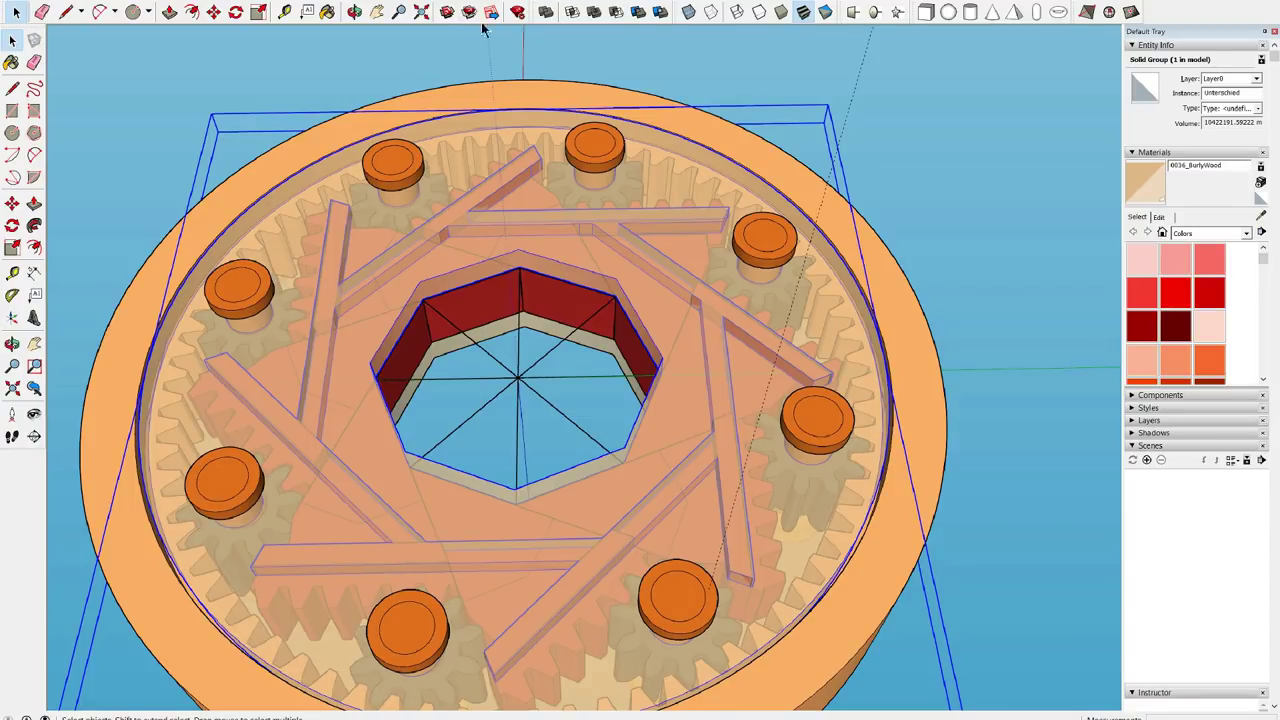
pyautogui.click(285, 11)
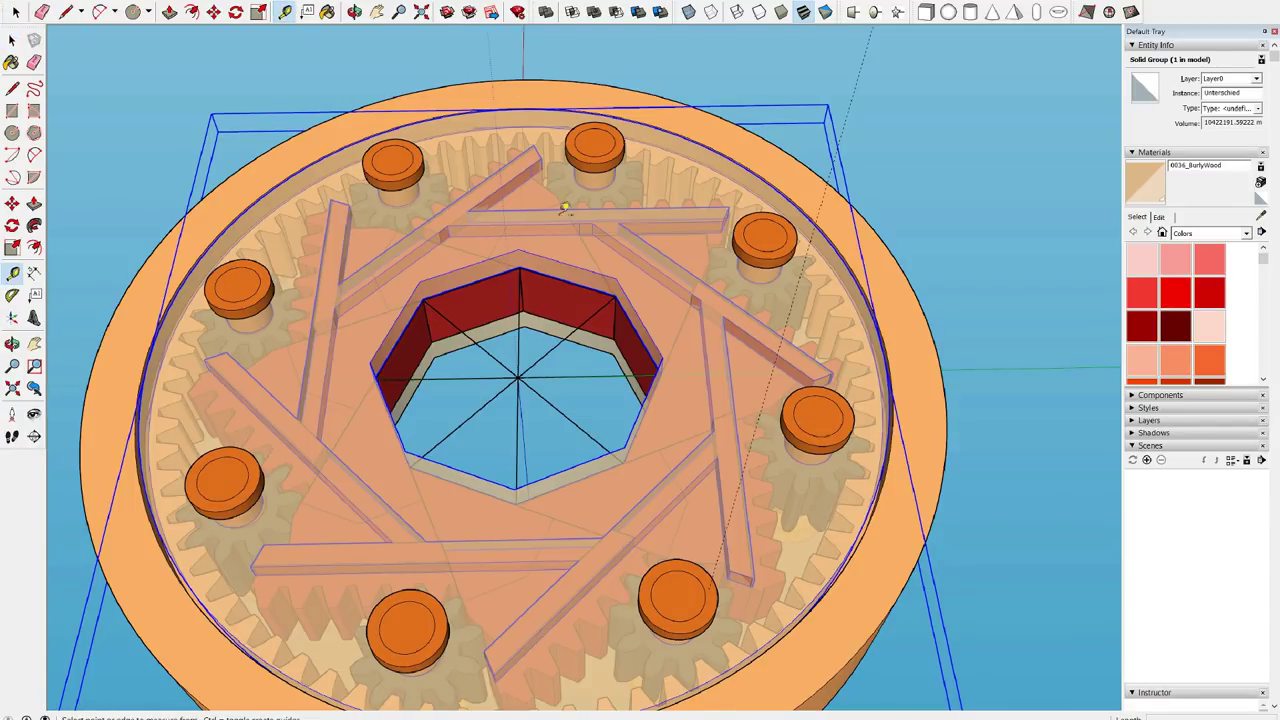
pyautogui.click(661, 361)
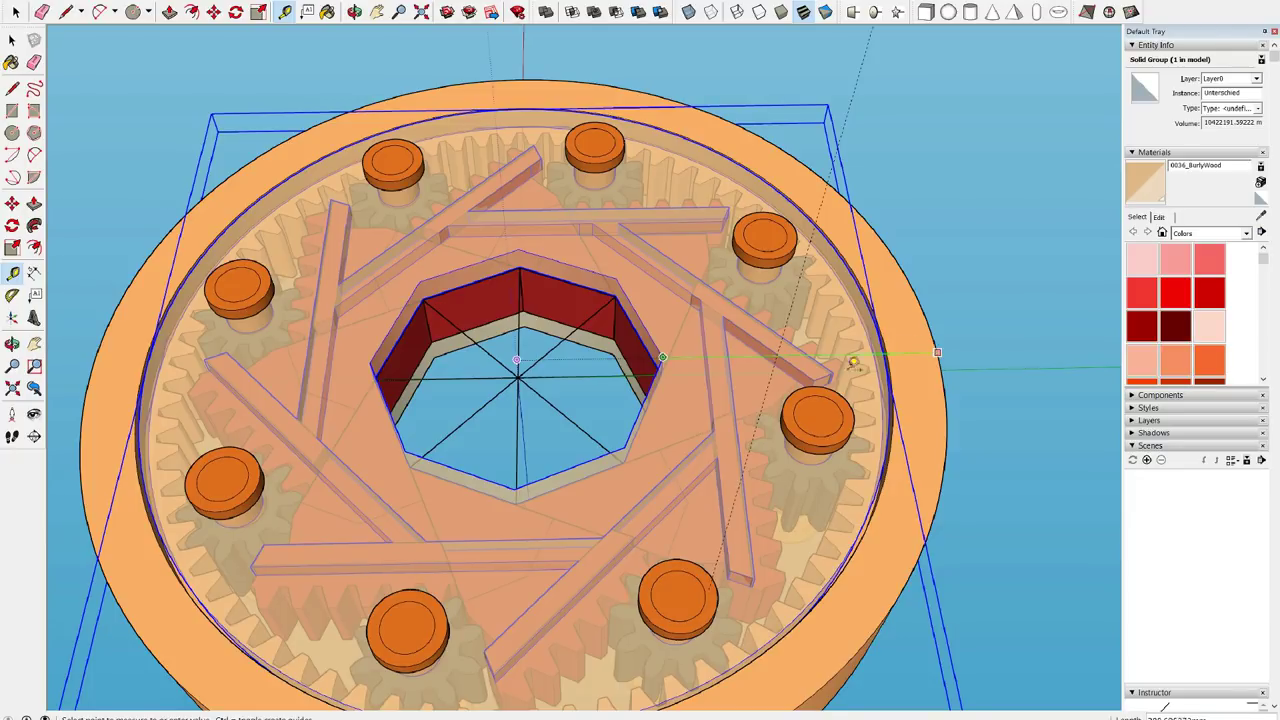
pyautogui.moveTo(853, 363); pyautogui.dragTo(777, 394, button='middle')
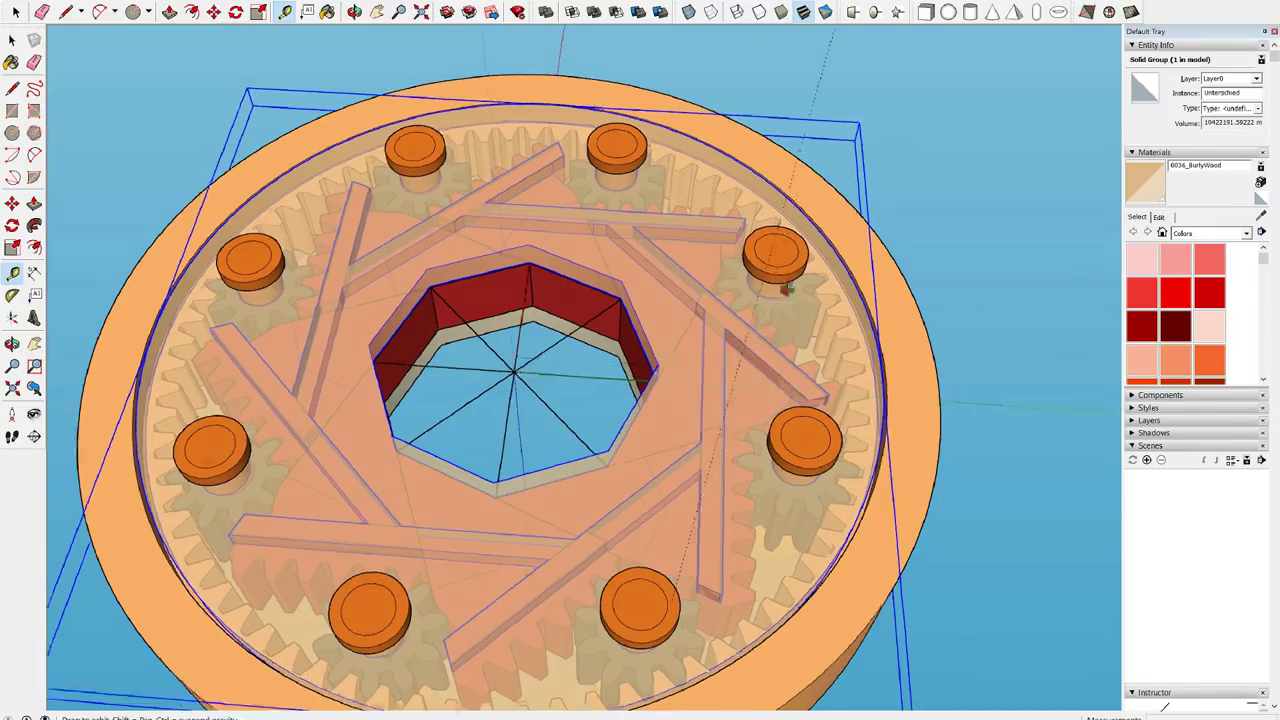
pyautogui.moveTo(788, 288); pyautogui.dragTo(570, 112, button='middle')
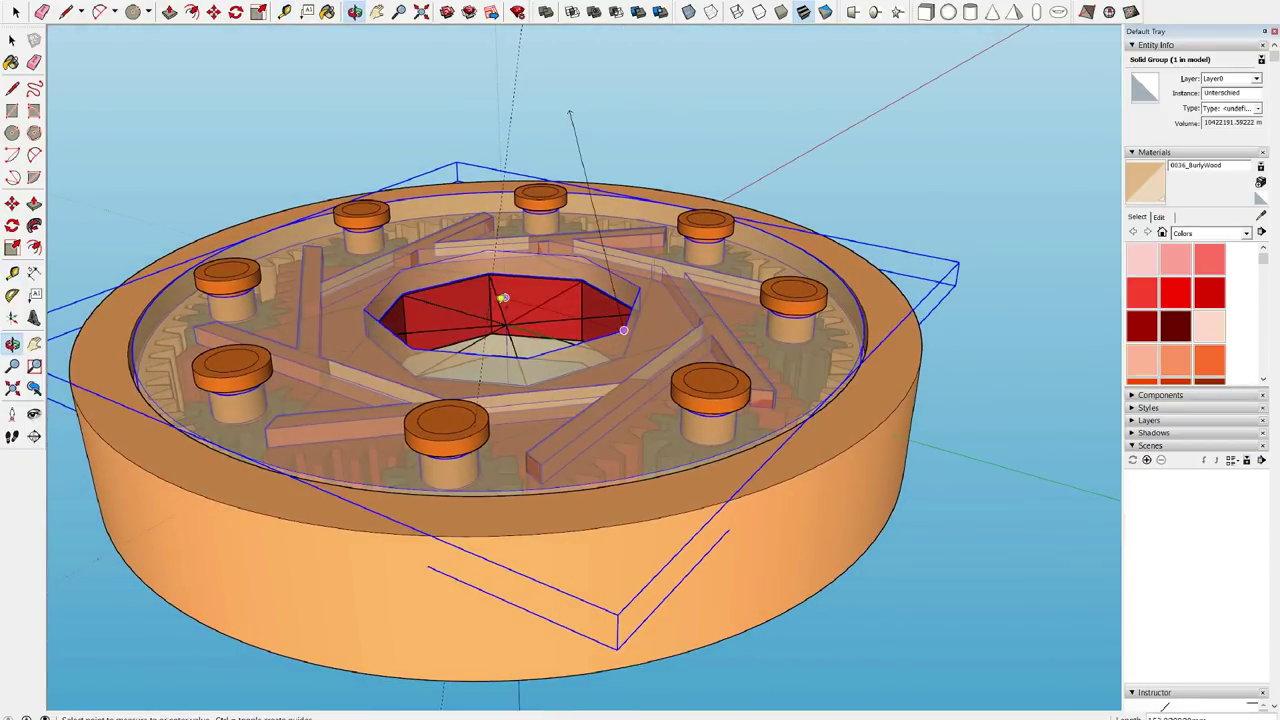
pyautogui.scroll(3, 465, 314)
pyautogui.scroll(2, 473, 257)
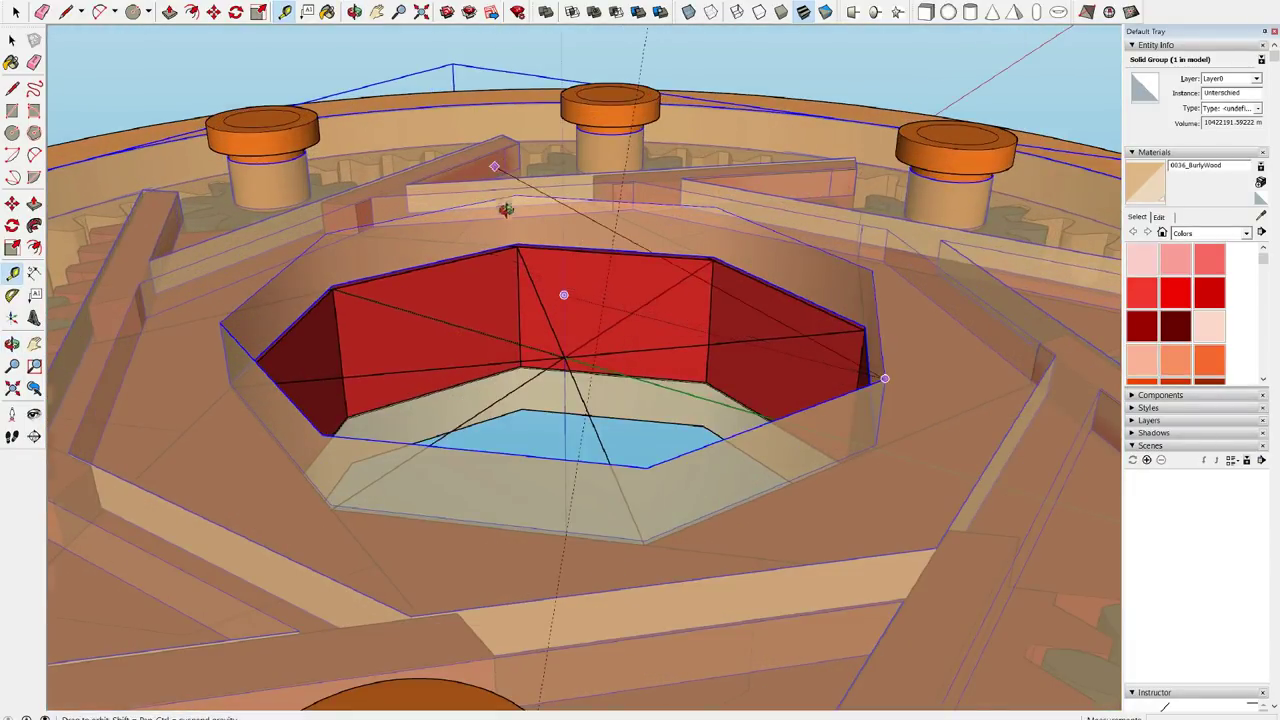
pyautogui.scroll(-4, 541, 249)
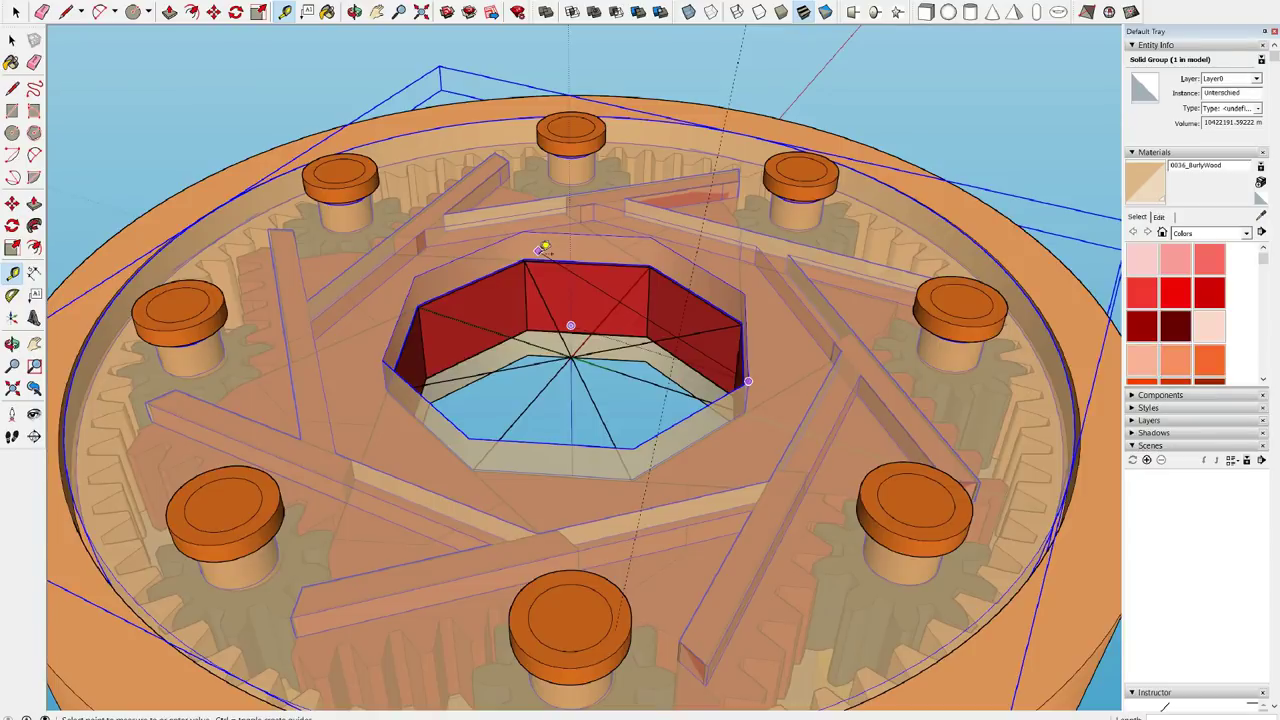
pyautogui.scroll(-2, 541, 249)
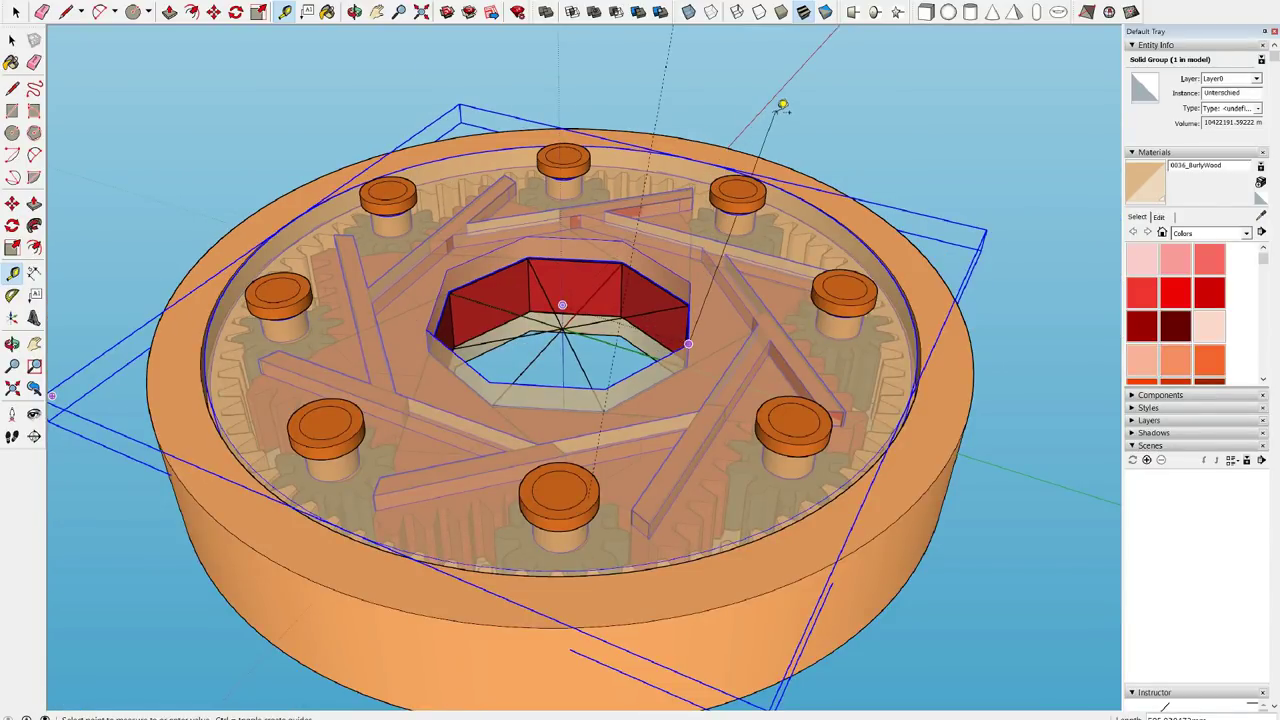
pyautogui.moveTo(777, 117)
pyautogui.mouseDown(button='middle')
pyautogui.moveTo(809, 131)
pyautogui.moveTo(796, 119)
pyautogui.mouseUp(button='middle')
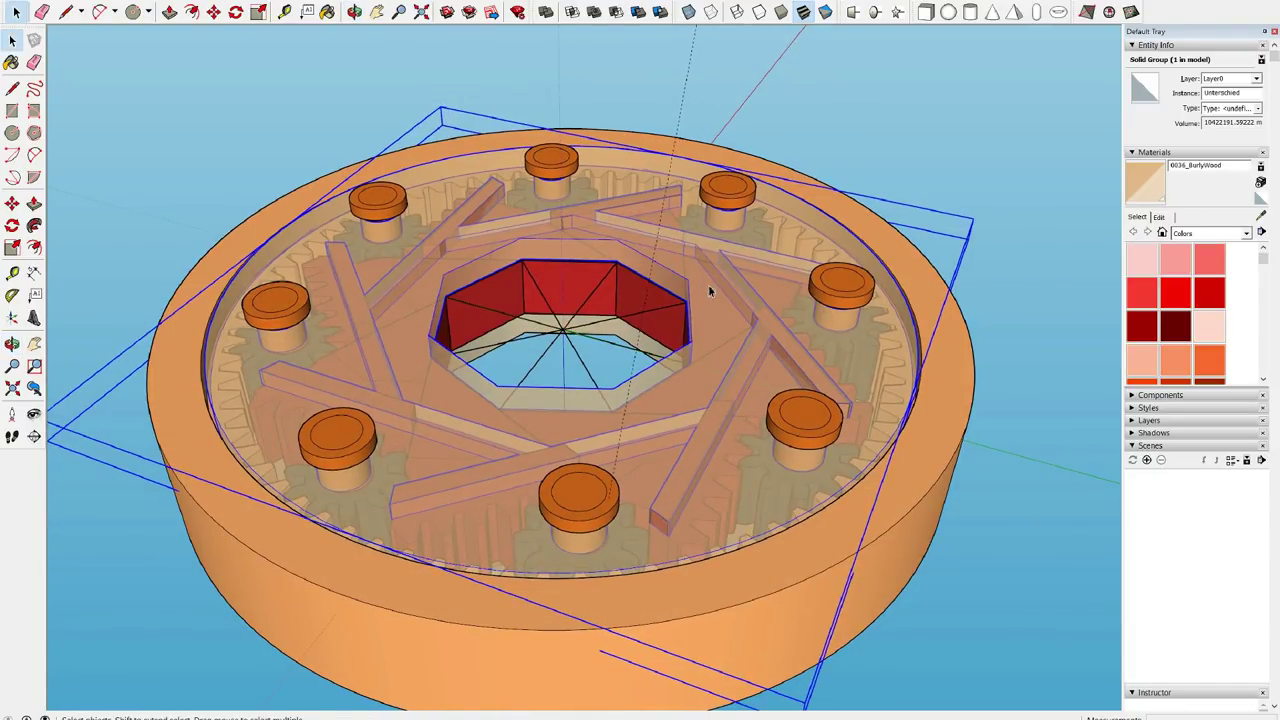
# Step: Hide the translucent lid and view the toothed blades and gears from nearly top-down
pyautogui.press('Delete')
pyautogui.moveTo(710, 291); pyautogui.dragTo(757, 508, button='middle')
pyautogui.scroll(2, 757, 508)
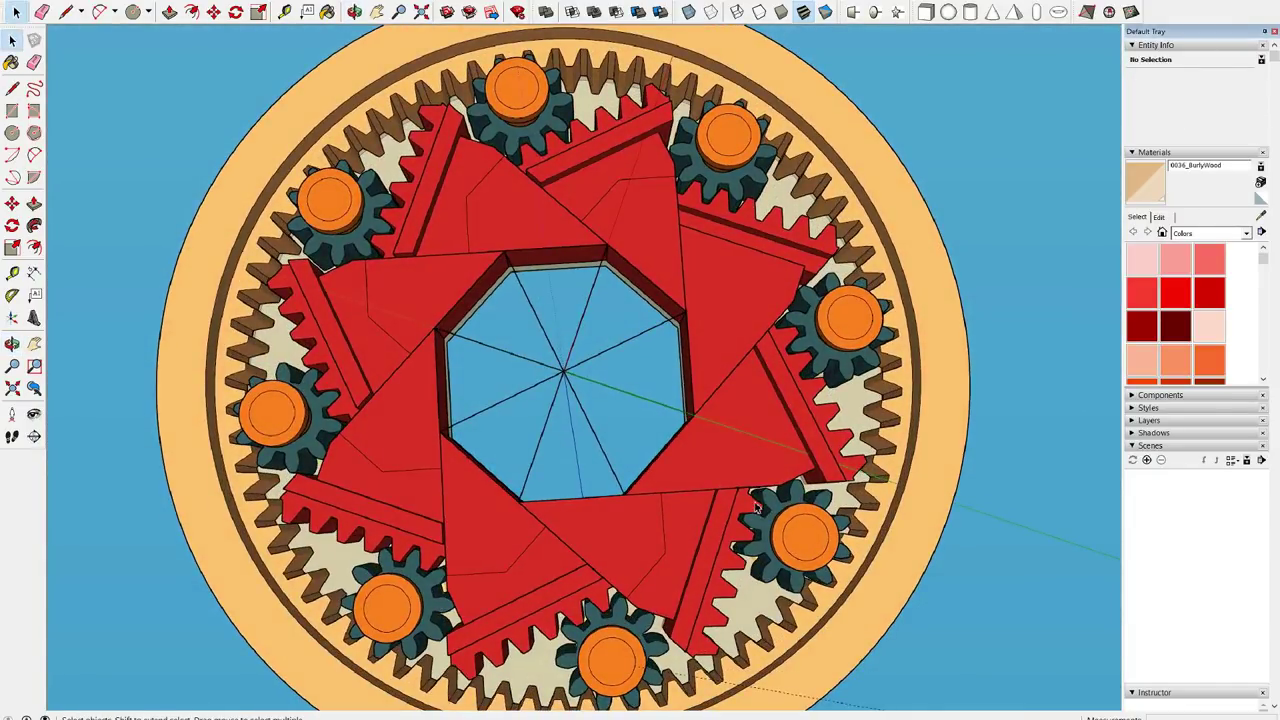
# Step: Edit a red blade and try moving its corner and tip, cancelling so the shape stays unchanged
pyautogui.doubleClick(412, 319)
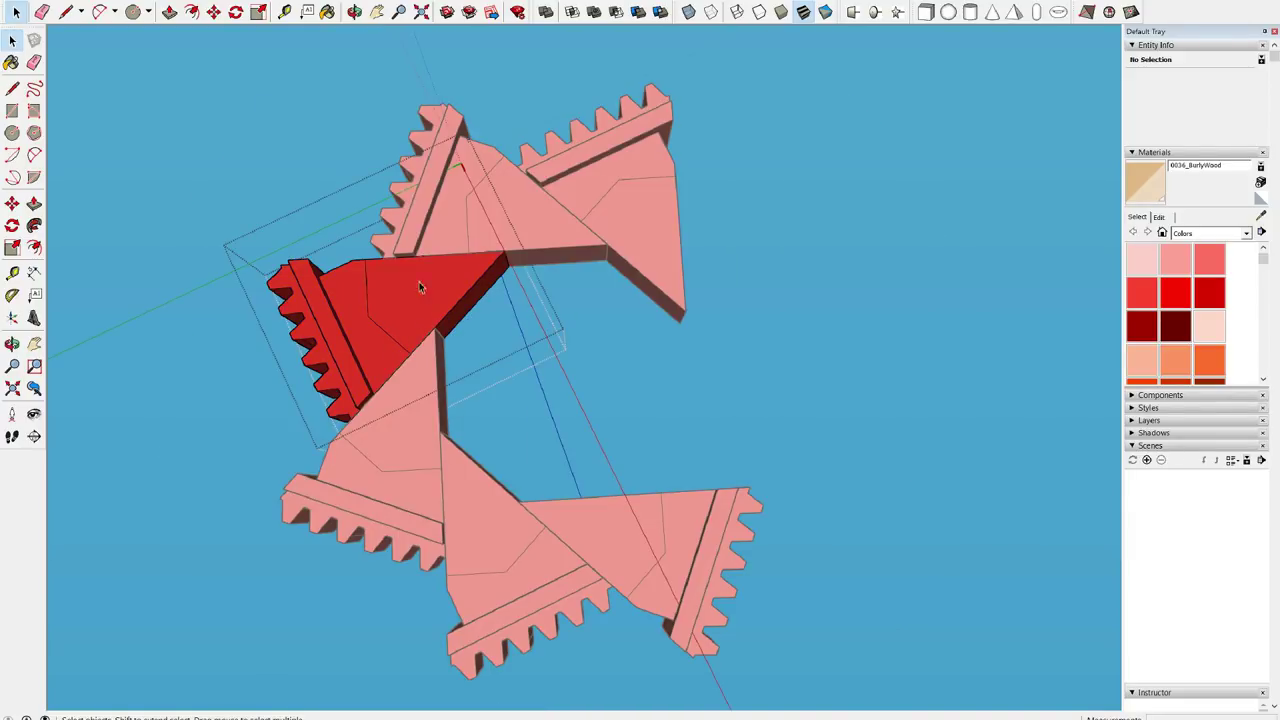
pyautogui.press('m')
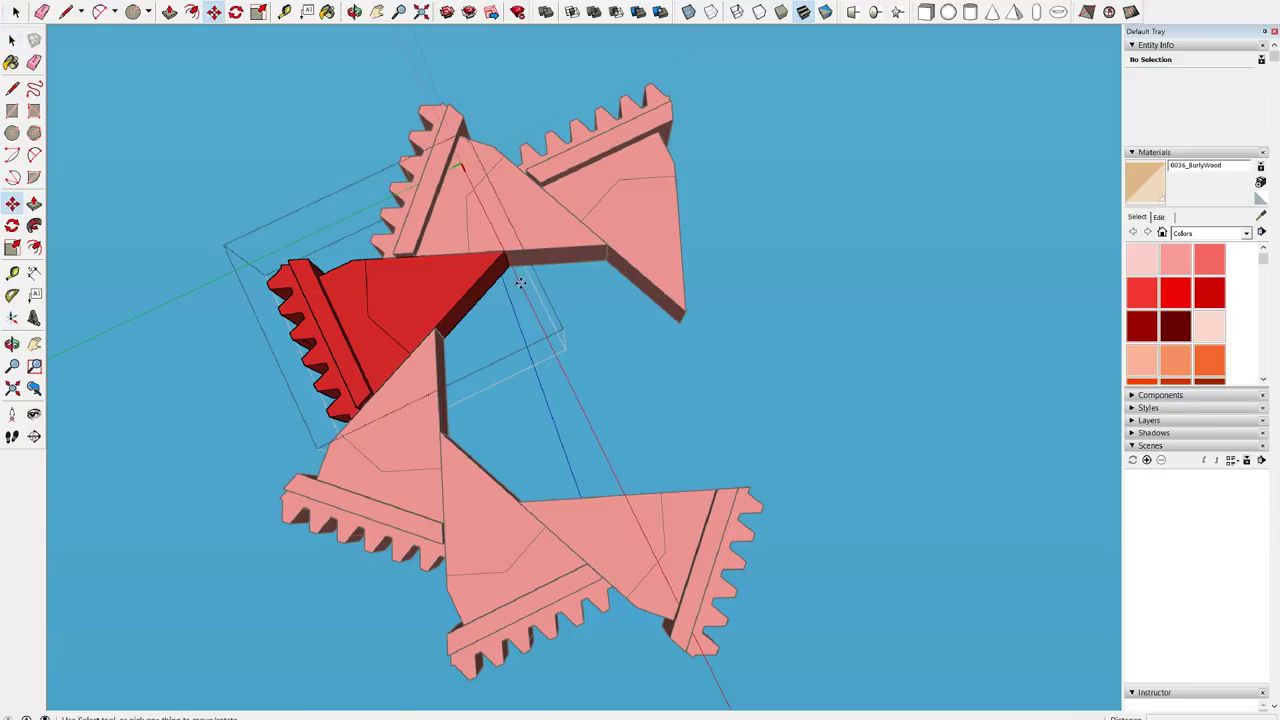
pyautogui.click(502, 250)
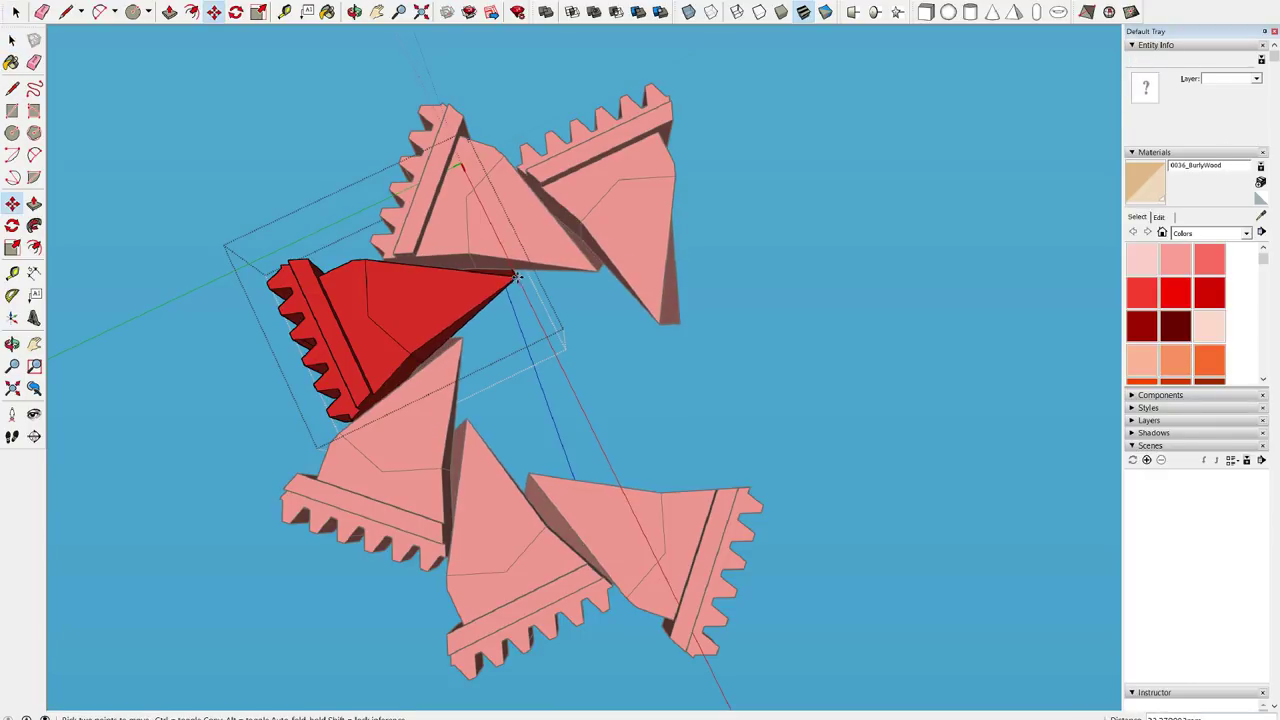
pyautogui.click(505, 252)
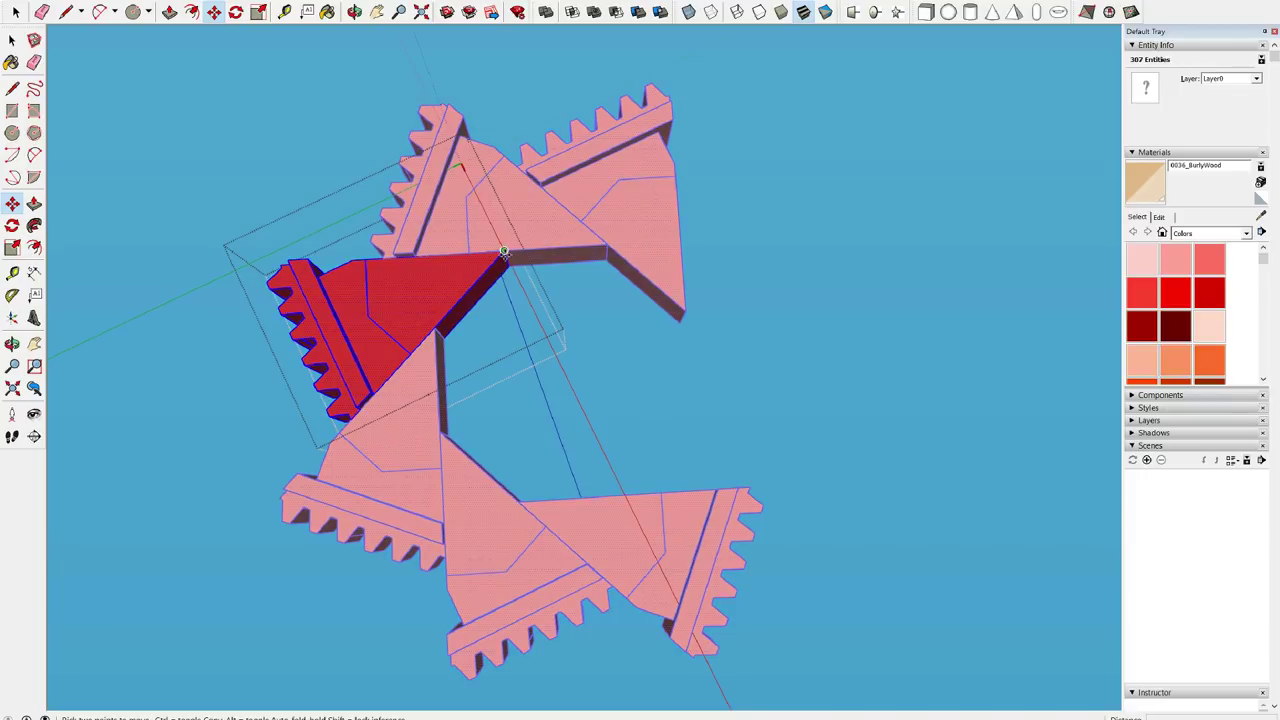
pyautogui.click(505, 252)
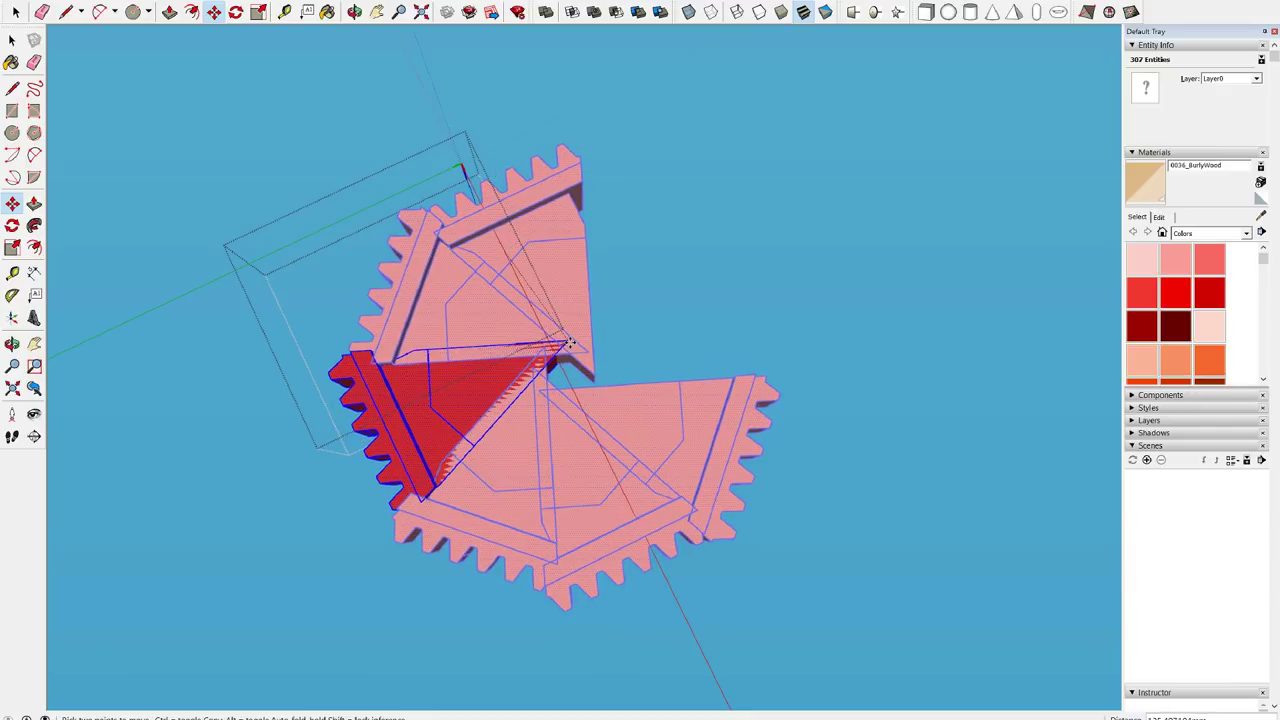
pyautogui.press('Escape')
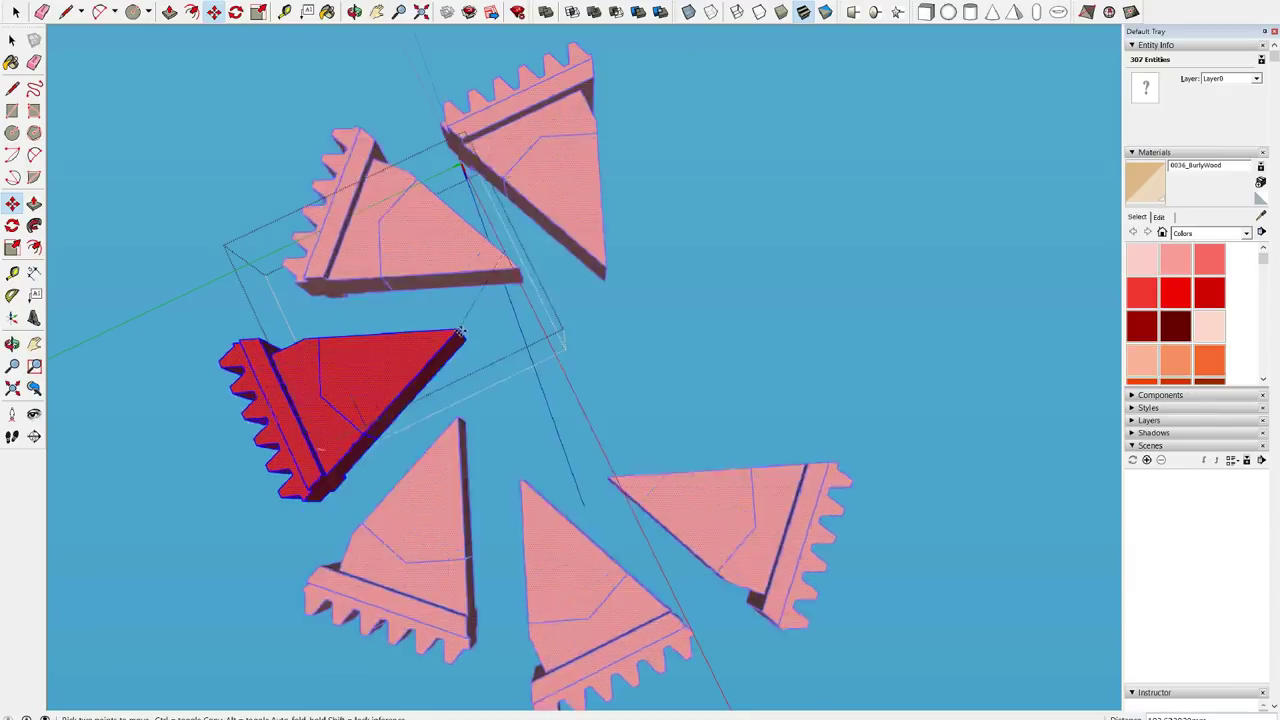
pyautogui.click(472, 336)
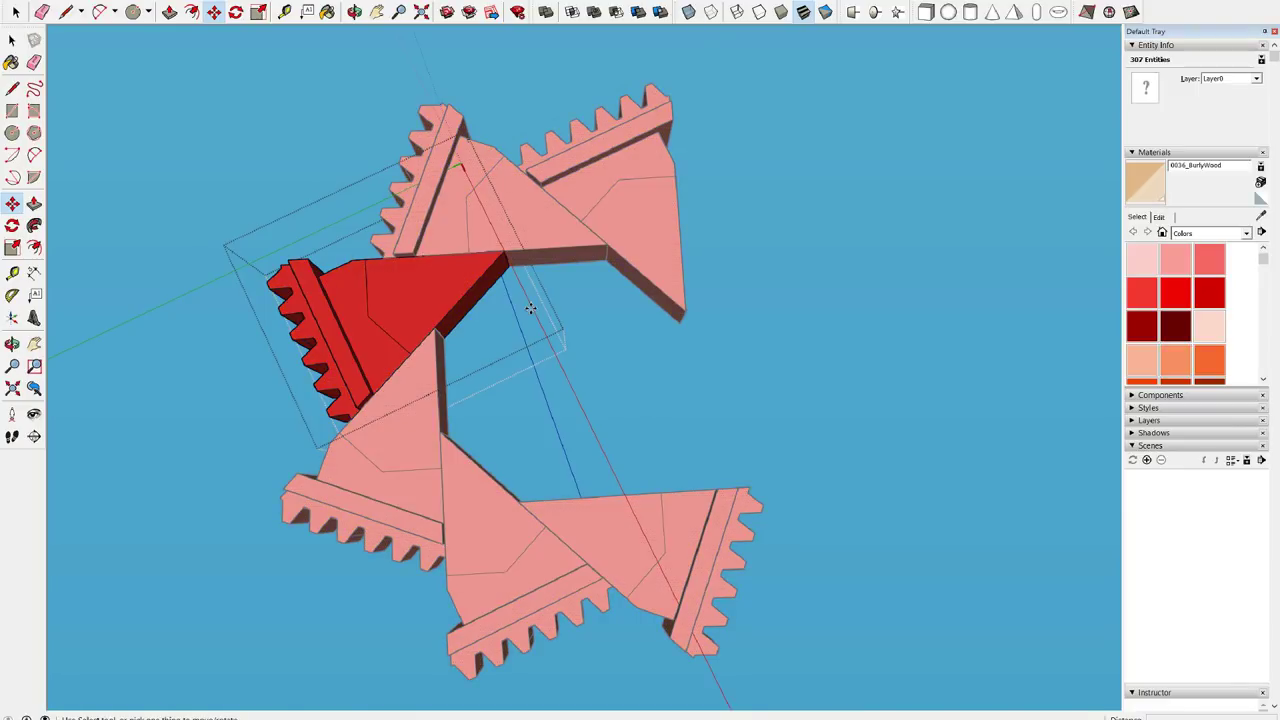
pyautogui.press('space')
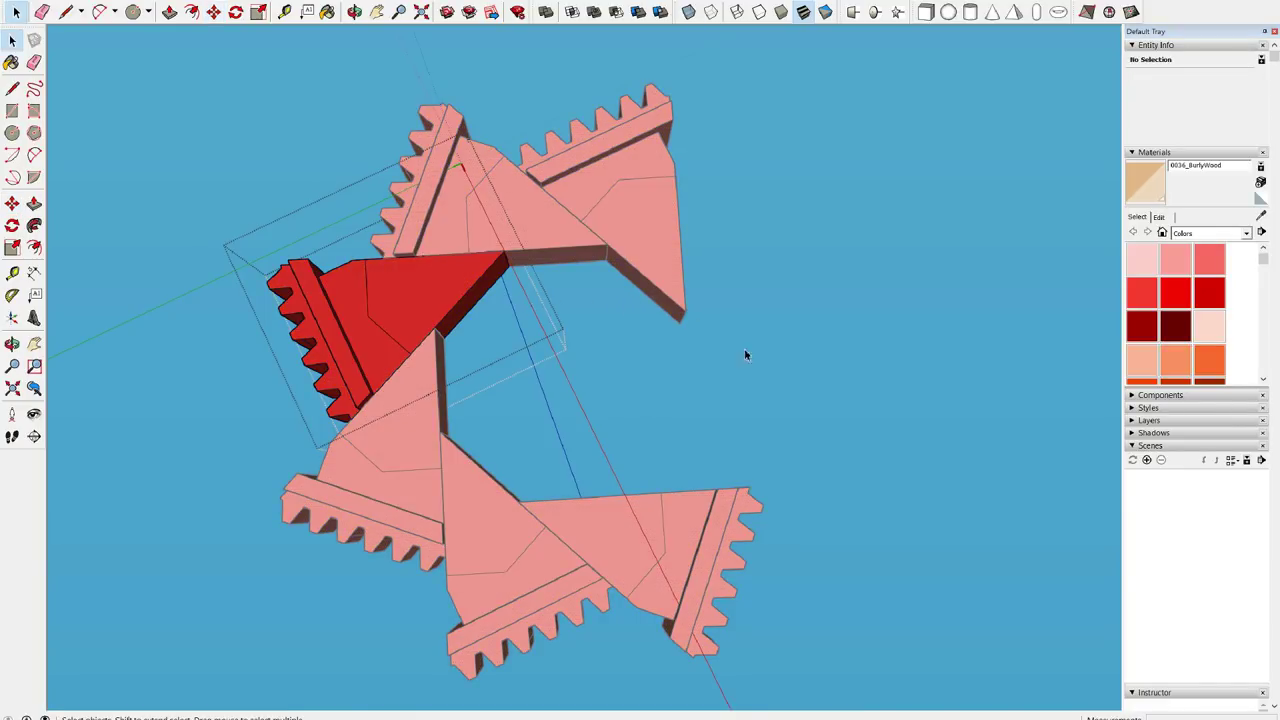
# Step: Orbit to an oblique view of the gear ring, back to top-down, and zoom out over the iris
pyautogui.moveTo(744, 353); pyautogui.dragTo(730, 297, button='middle')
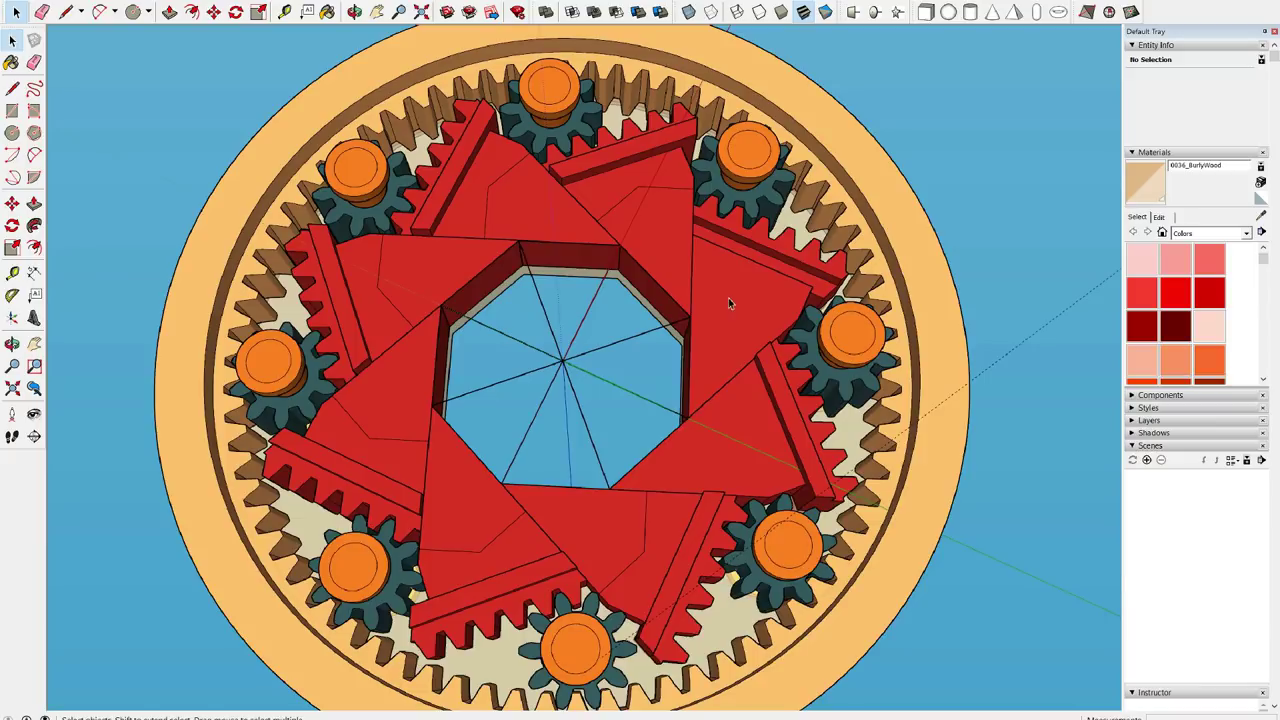
pyautogui.moveTo(845, 395); pyautogui.dragTo(443, 175, button='middle')
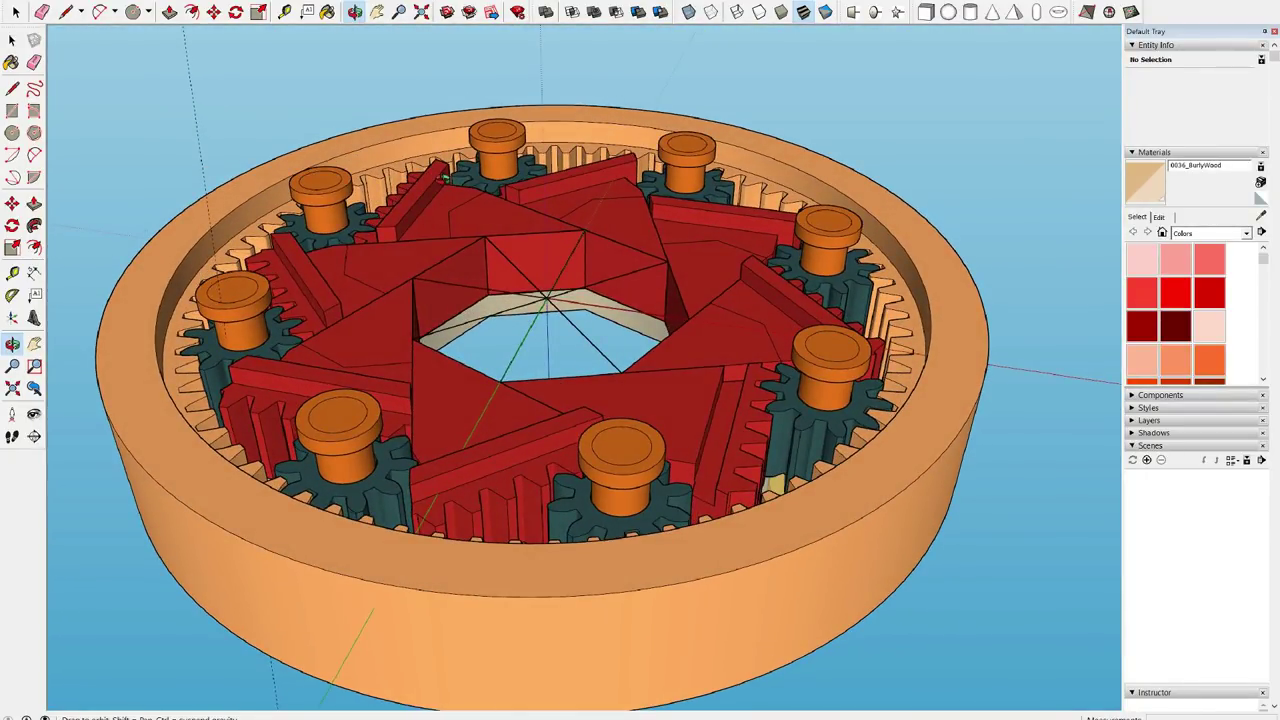
pyautogui.moveTo(443, 175); pyautogui.dragTo(650, 459, button='middle')
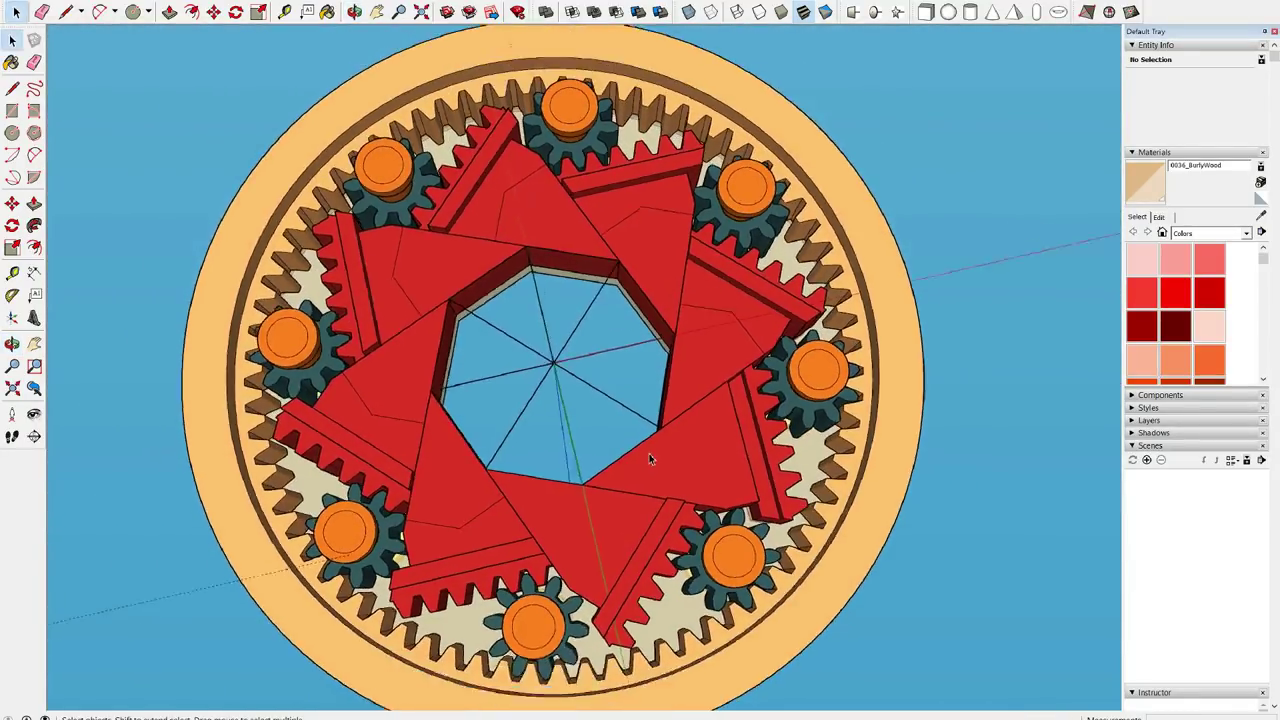
pyautogui.scroll(-1, 650, 459)
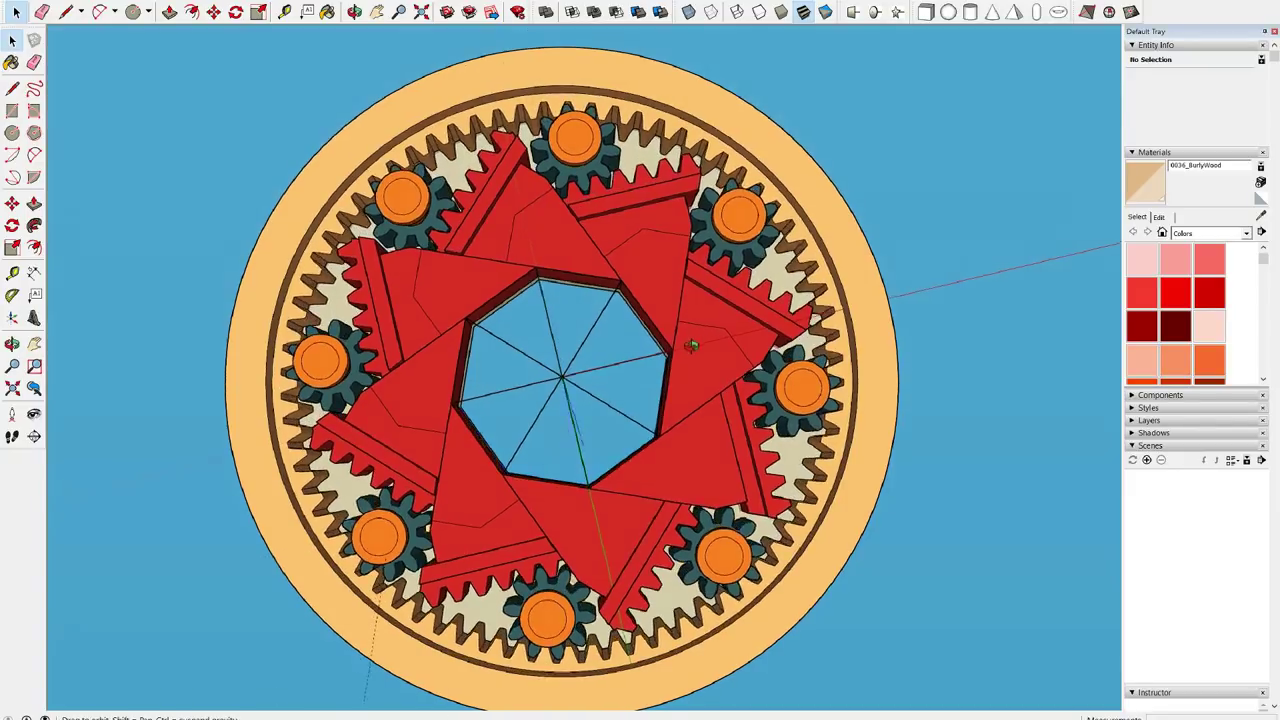